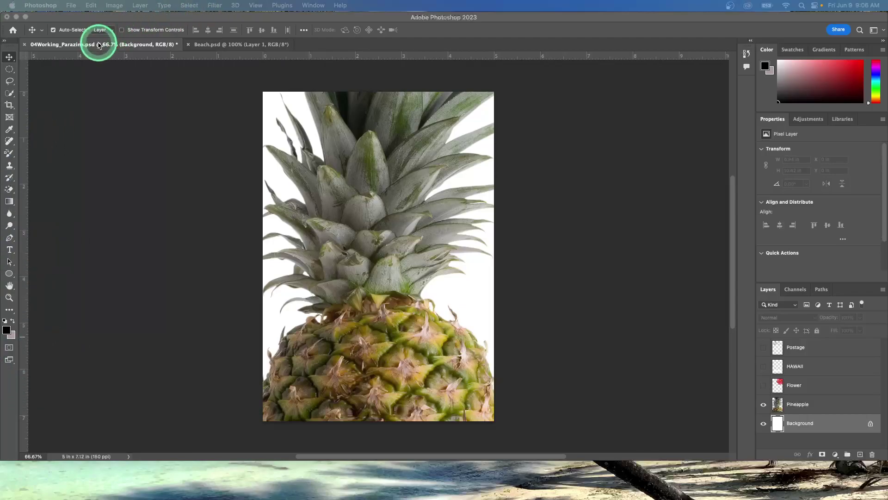
# - Switch to the Beach.psd document and rename its only layer as Beach
pyautogui.click(240, 44)
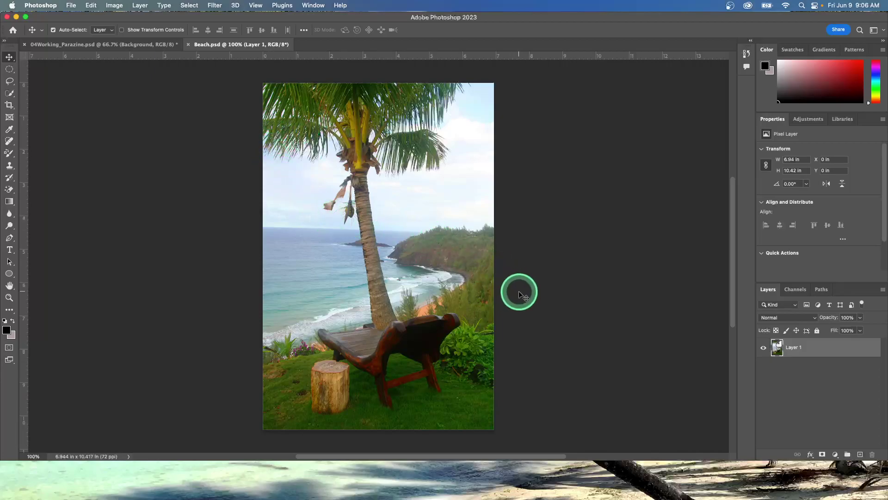
pyautogui.doubleClick(794, 348)
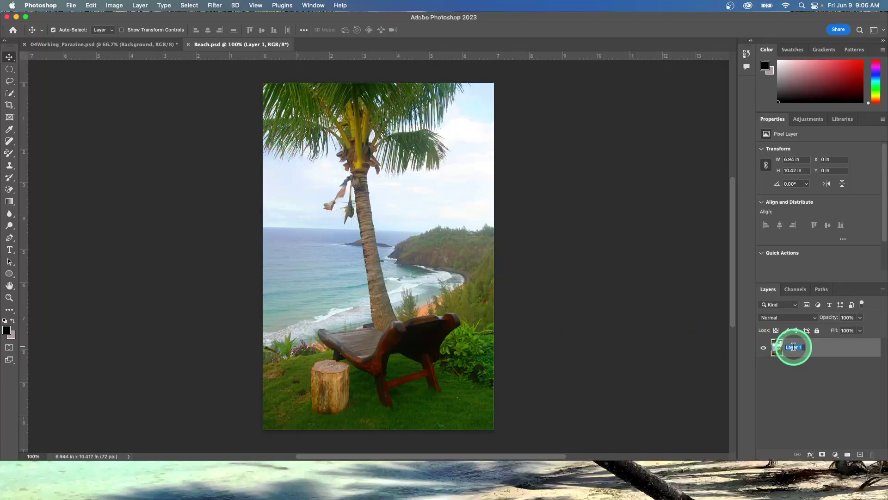
pyautogui.write('Beach')
pyautogui.press('Return')
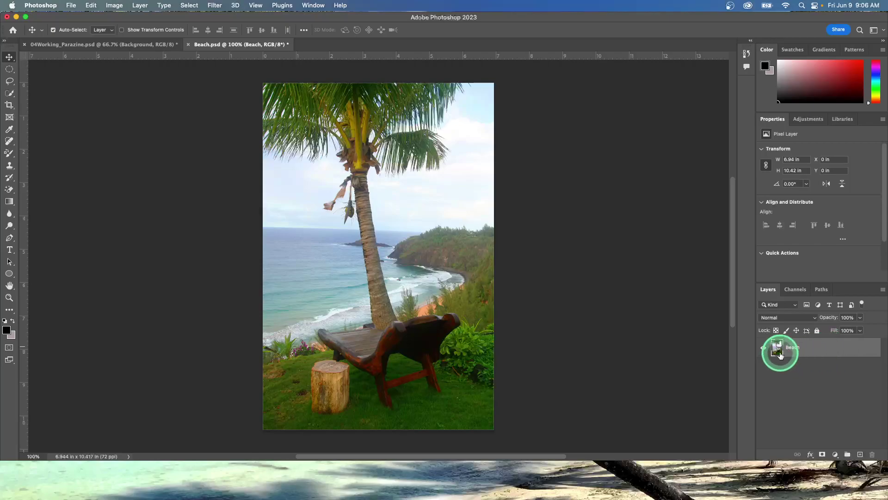
pyautogui.doubleClick(843, 353)
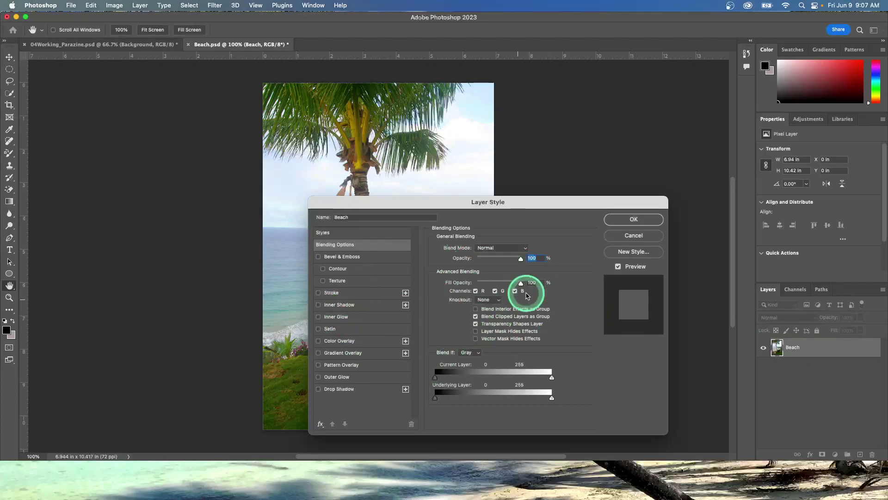
pyautogui.click(646, 237)
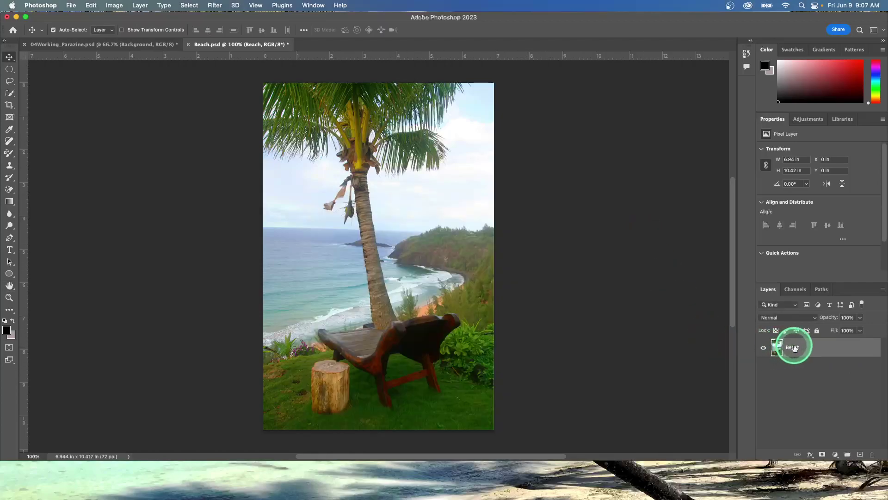
pyautogui.moveTo(792, 348); pyautogui.dragTo(811, 352)
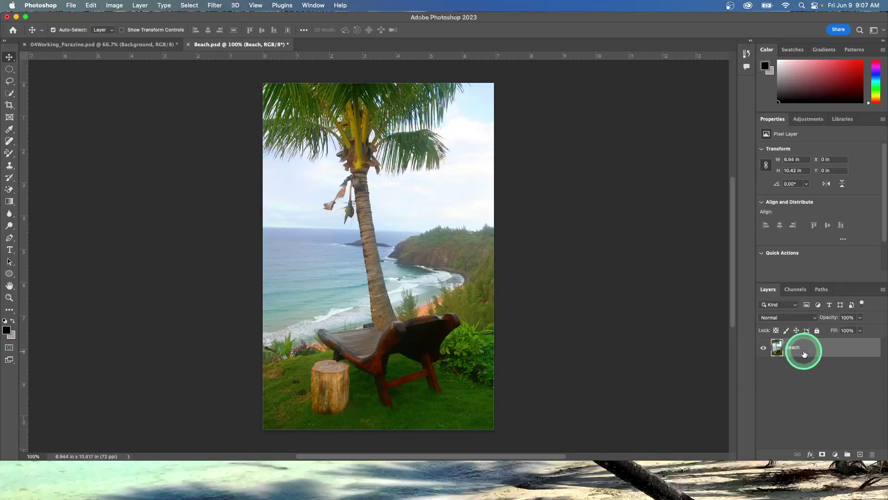
# - Arrange the two open documents side by side in the 2-up Vertical layout
pyautogui.click(316, 8)
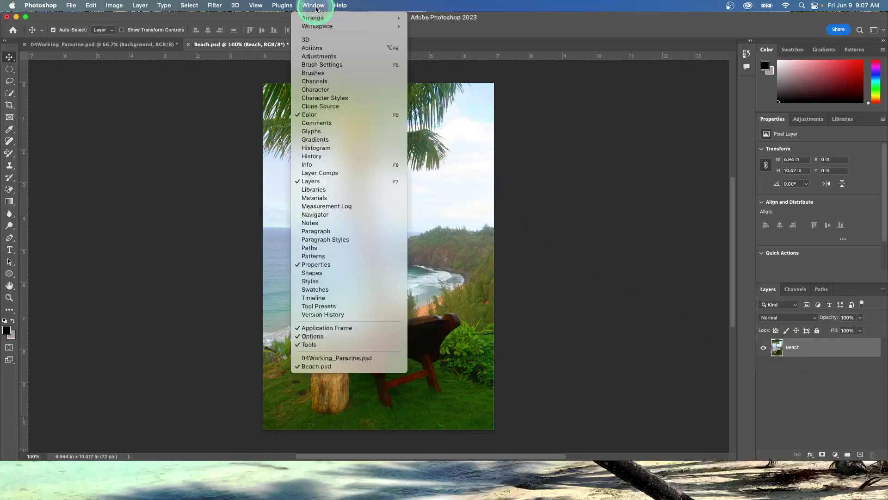
pyautogui.moveTo(316, 19)
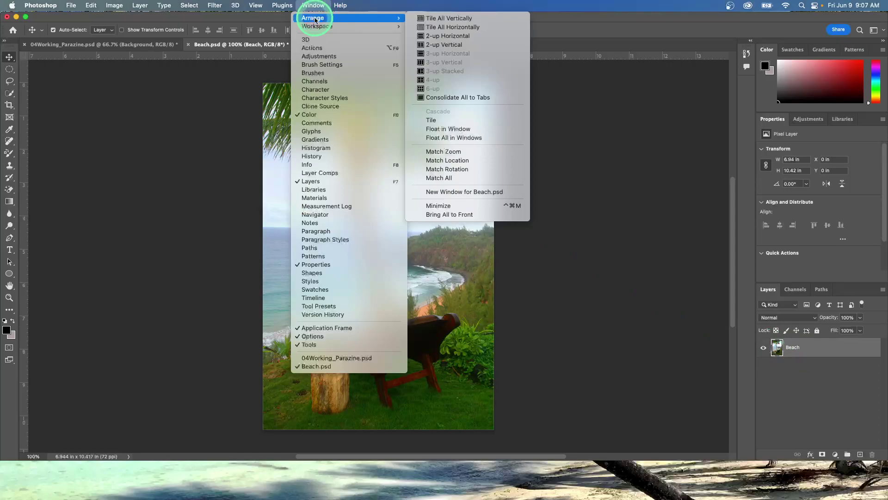
pyautogui.click(450, 46)
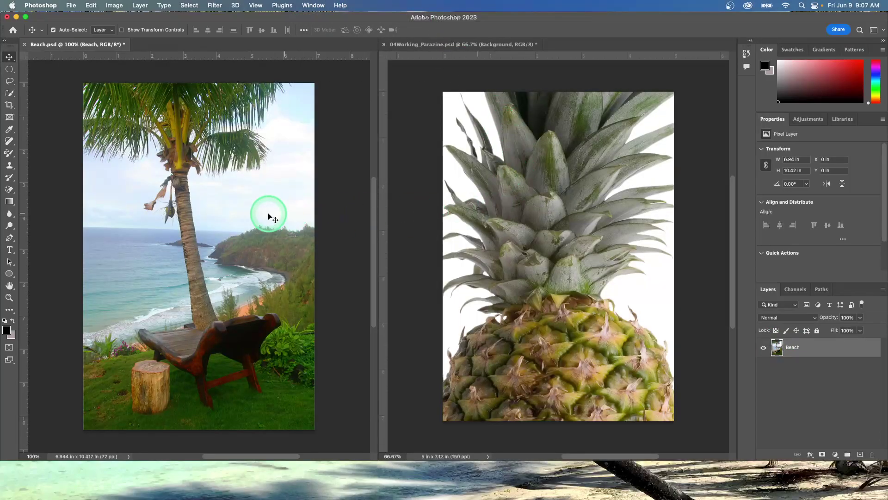
# - Copy the Beach layer from Beach.psd into 04Working_Parazine.psd with the Move tool, placing it centered on the canvas
pyautogui.moveTo(467, 225); pyautogui.dragTo(347, 229)
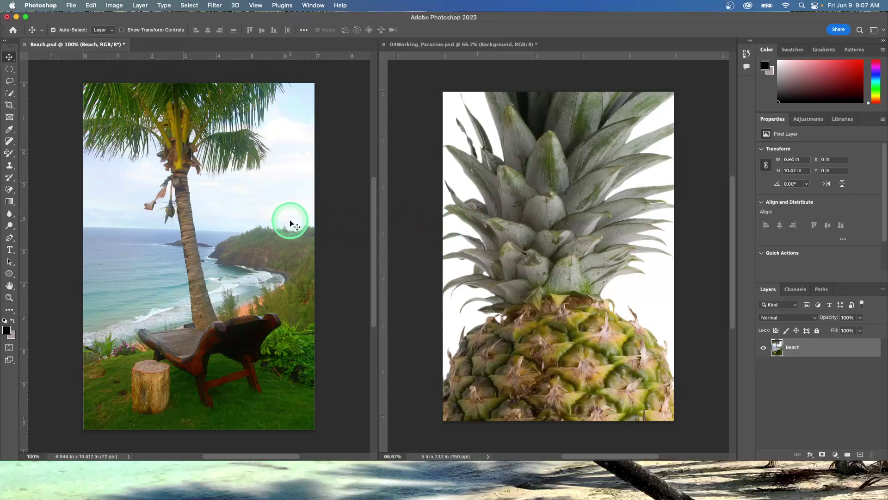
pyautogui.moveTo(264, 212); pyautogui.dragTo(237, 228)
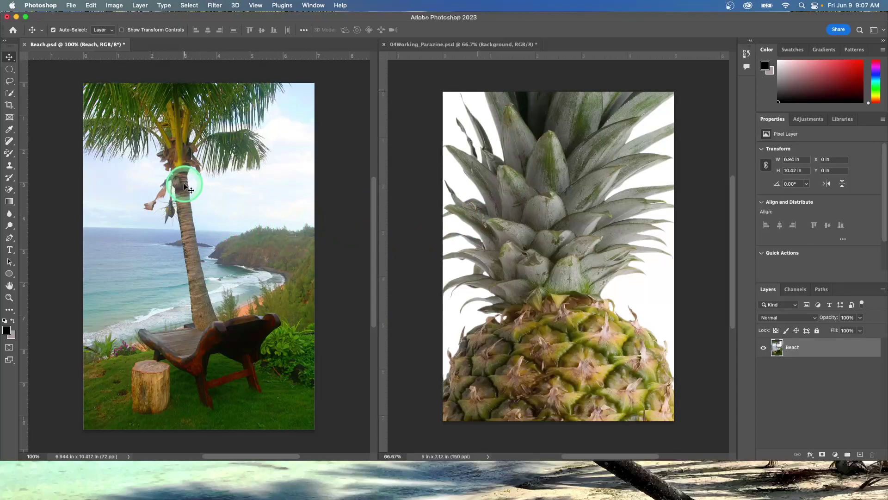
pyautogui.moveTo(178, 181)
pyautogui.mouseDown()
pyautogui.moveTo(164, 175)
pyautogui.moveTo(164, 185)
pyautogui.mouseUp()
pyautogui.click(10, 57)
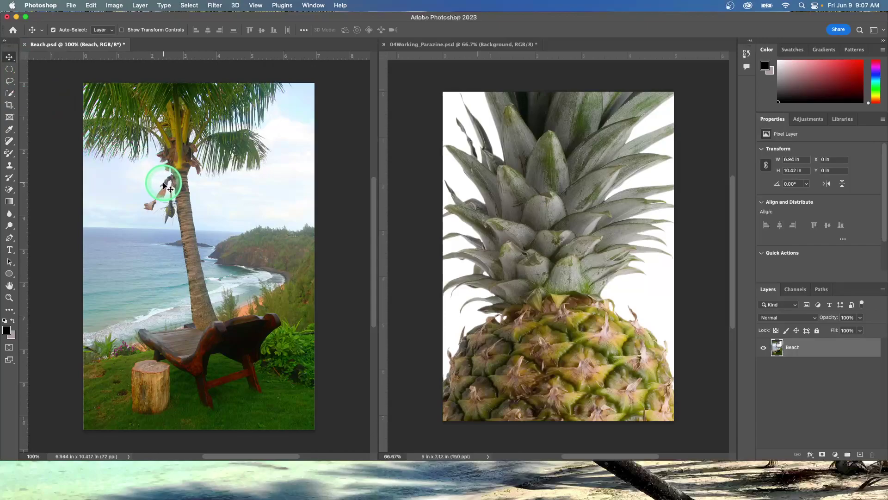
pyautogui.moveTo(164, 185); pyautogui.dragTo(164, 185)
pyautogui.moveTo(164, 185); pyautogui.dragTo(494, 226)
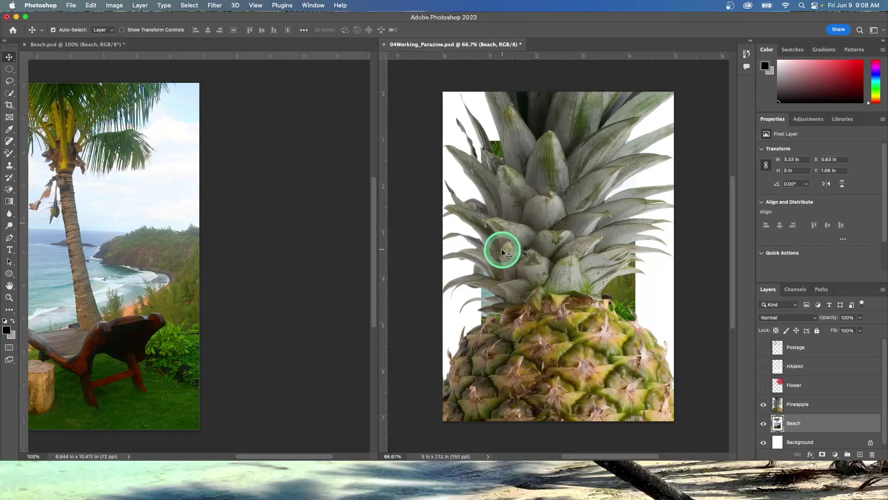
pyautogui.click(114, 156)
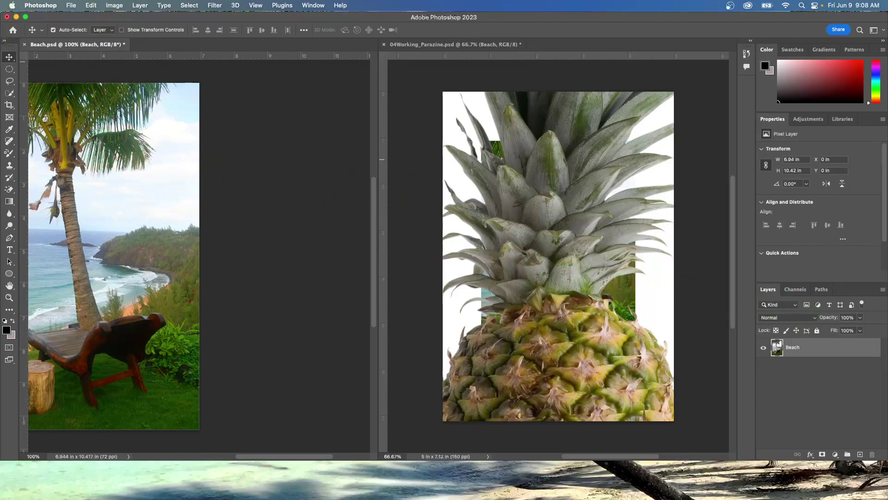
pyautogui.click(90, 5)
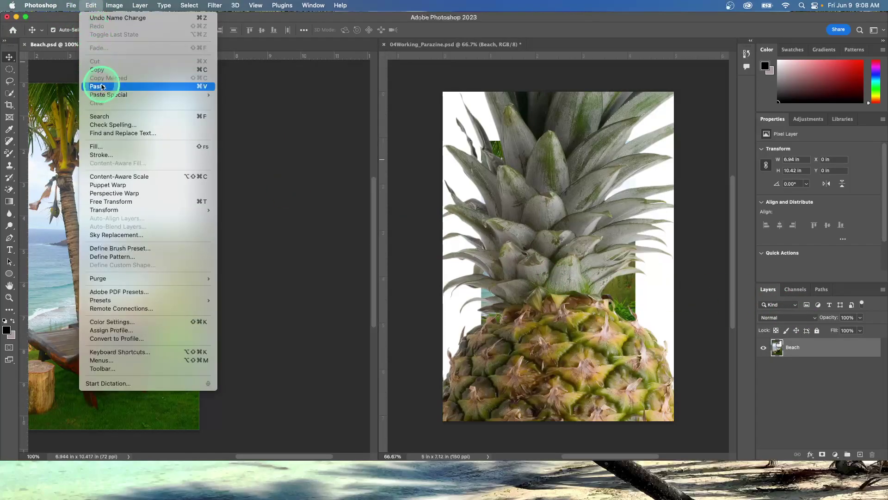
pyautogui.click(605, 294)
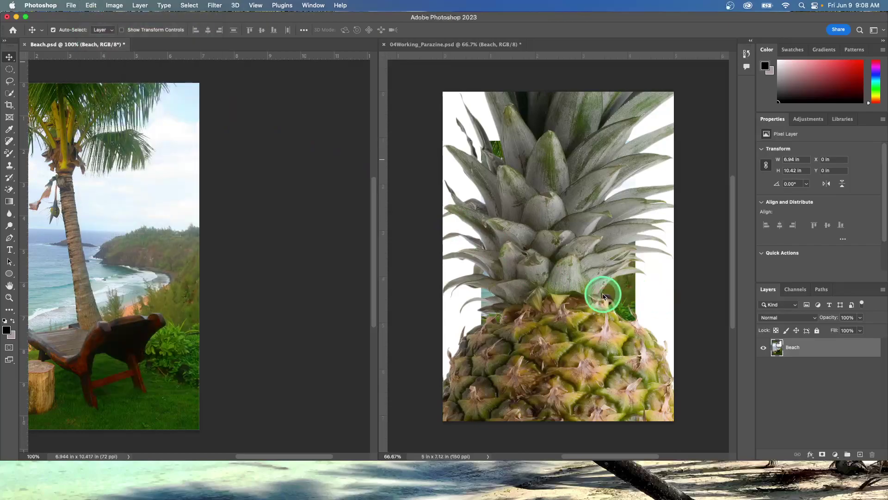
pyautogui.click(90, 6)
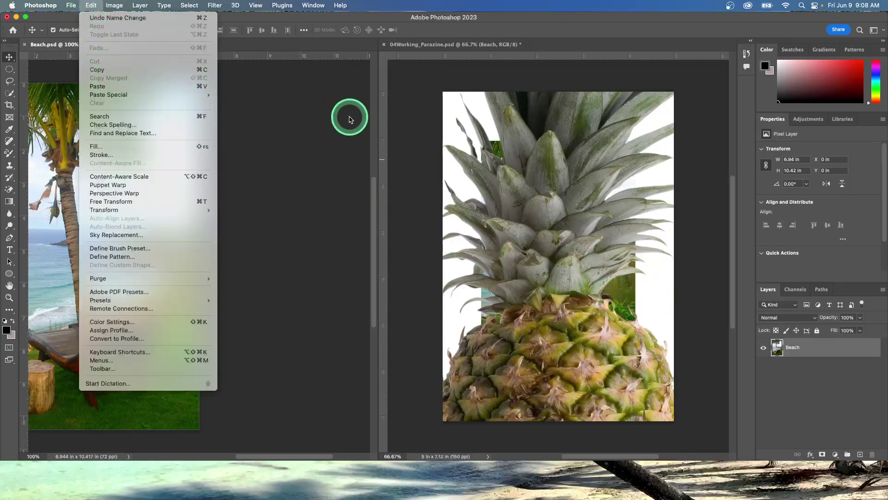
pyautogui.click(519, 215)
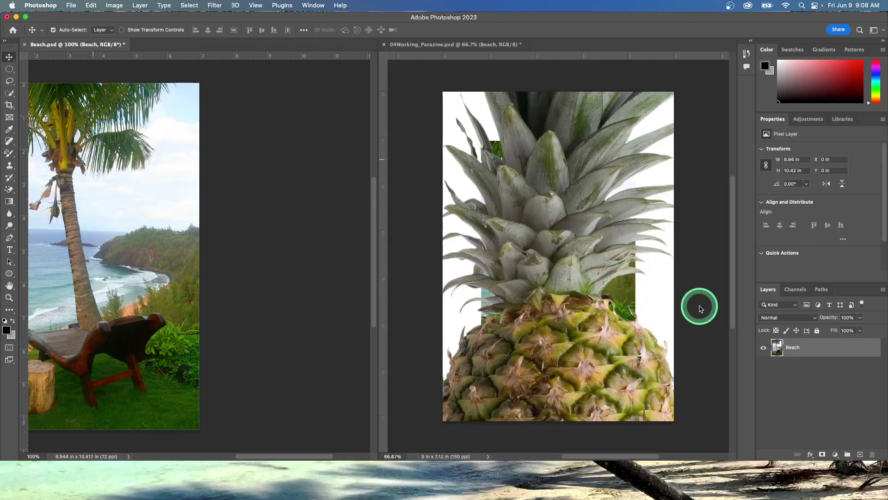
pyautogui.click(537, 204)
pyautogui.click(805, 428)
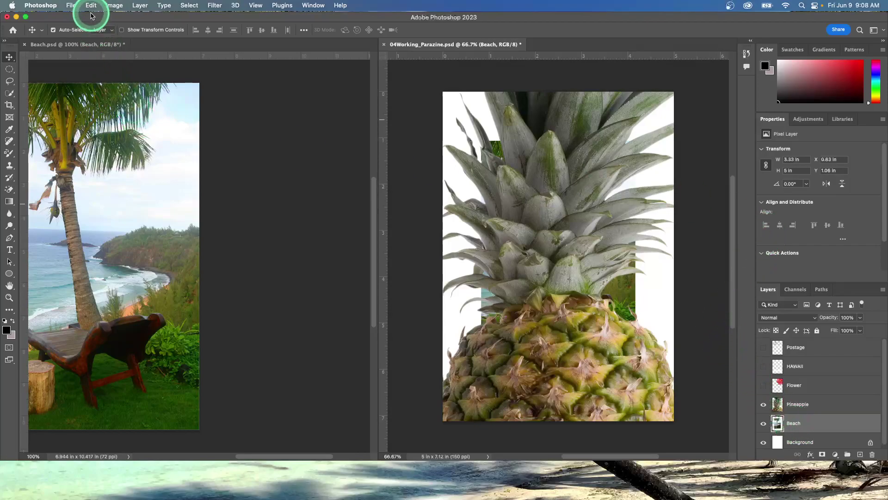
# - Open the Adobe Stock search in the browser and return to Photoshop
pyautogui.click(72, 7)
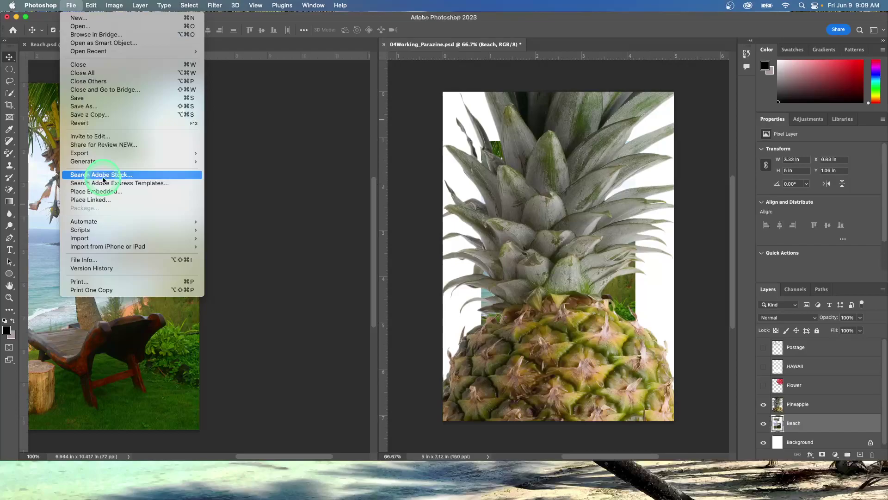
pyautogui.click(103, 180)
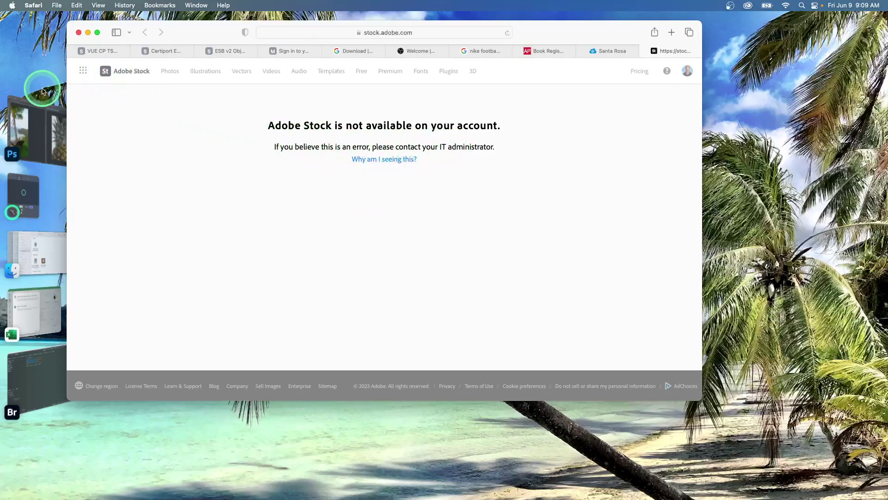
pyautogui.click(44, 131)
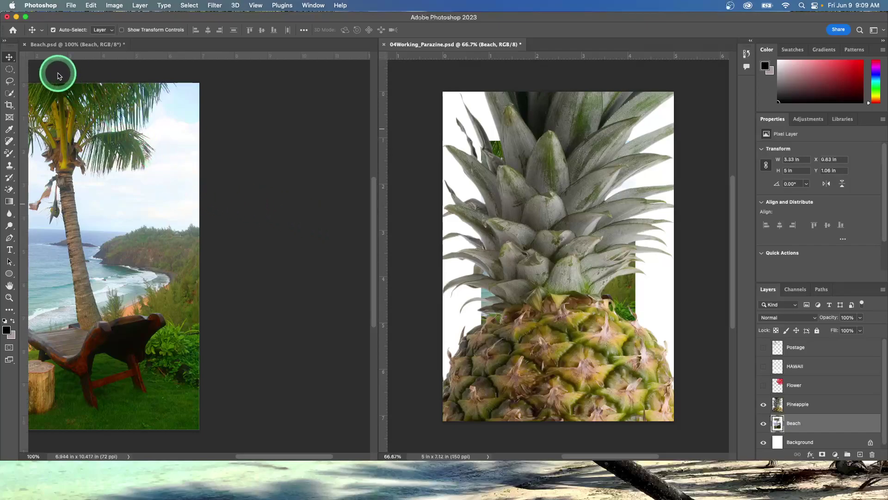
# - Close Beach.psd without saving its changes and hide the Pineapple layer in 04Working_Parazine.psd
pyautogui.click(25, 45)
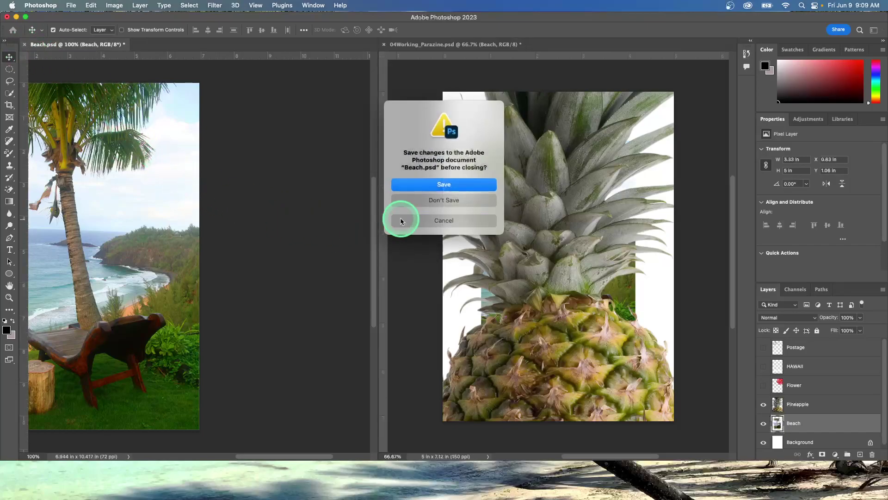
pyautogui.click(413, 199)
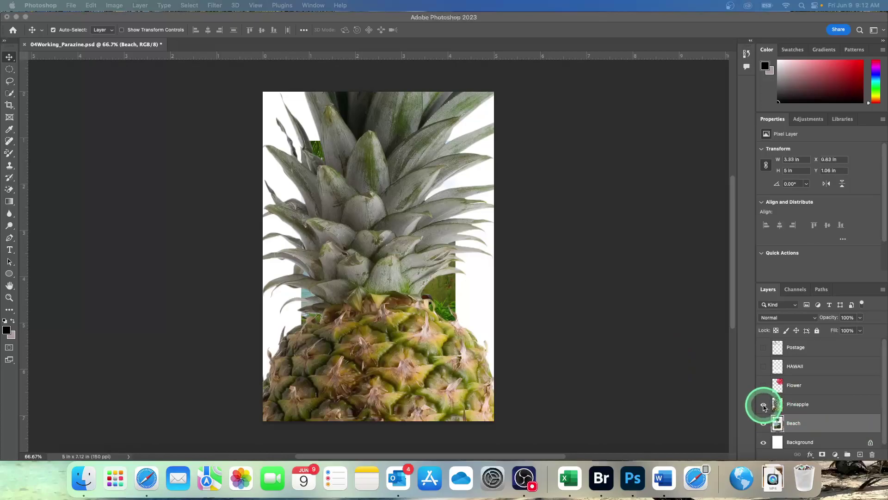
pyautogui.click(763, 406)
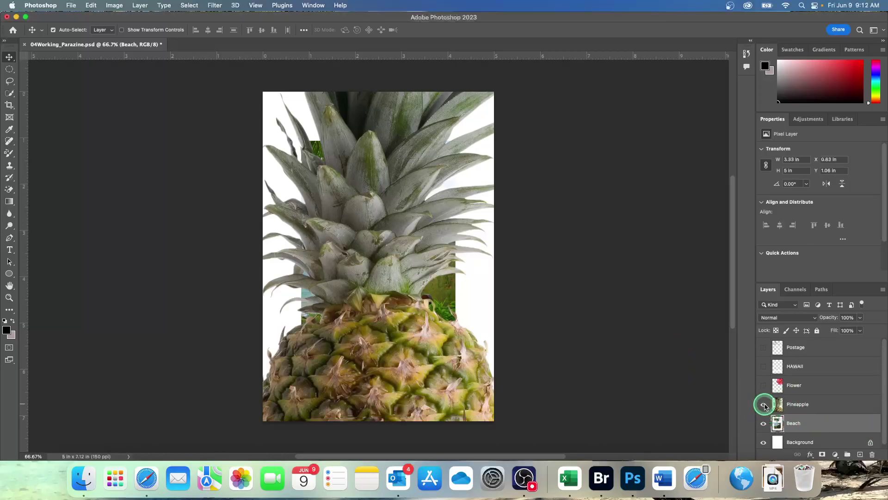
pyautogui.click(763, 405)
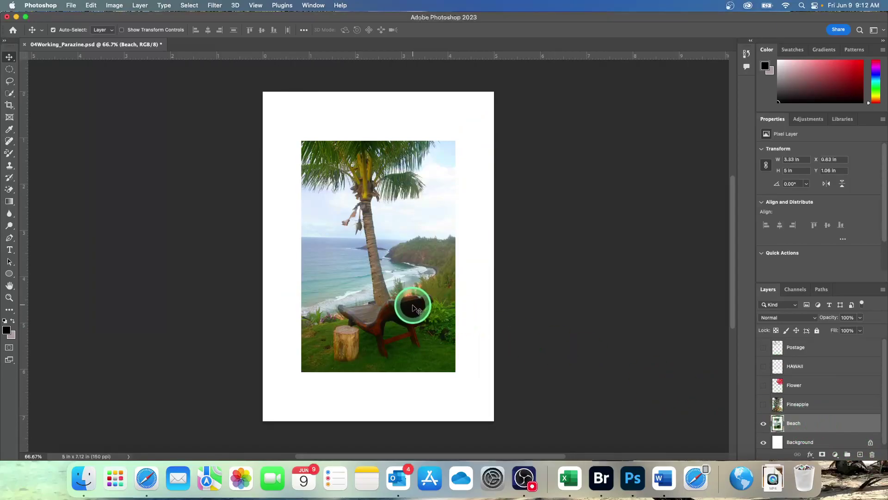
# - Select the entire canvas, align the Beach layer to the selection by Horizontal Centers, and deselect
pyautogui.click(189, 5)
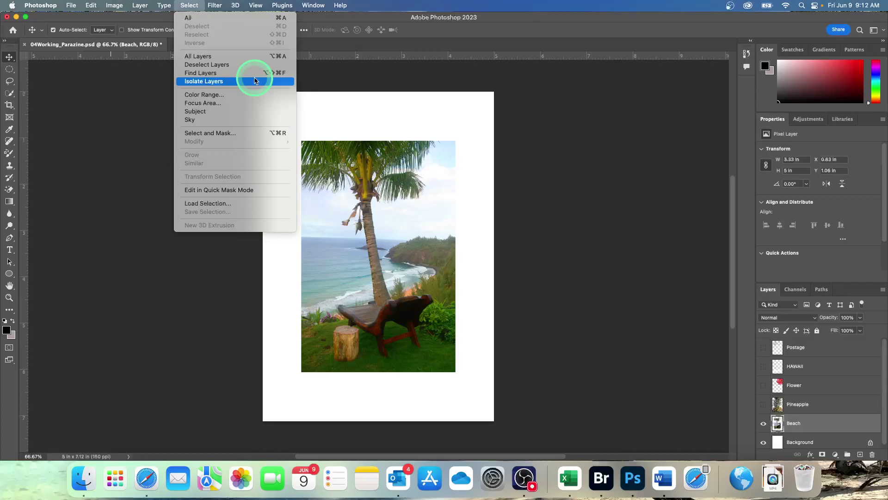
pyautogui.click(187, 19)
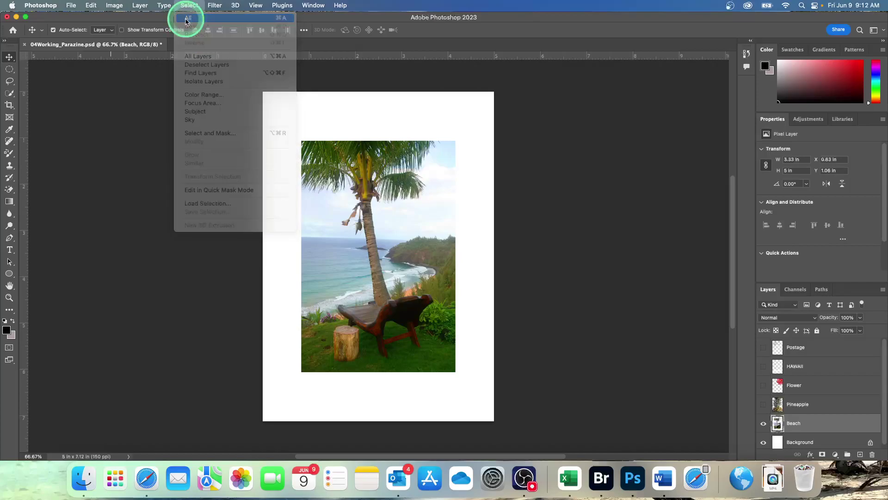
pyautogui.hscroll(-3, 181, 109)
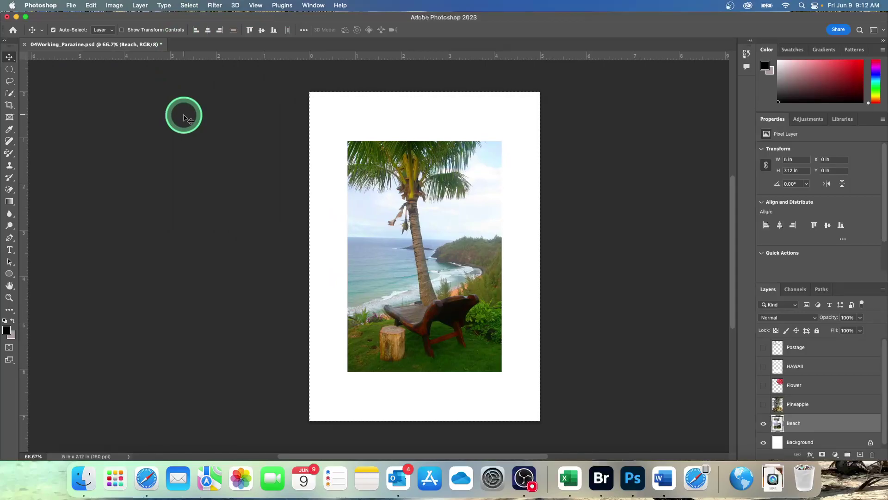
pyautogui.click(147, 6)
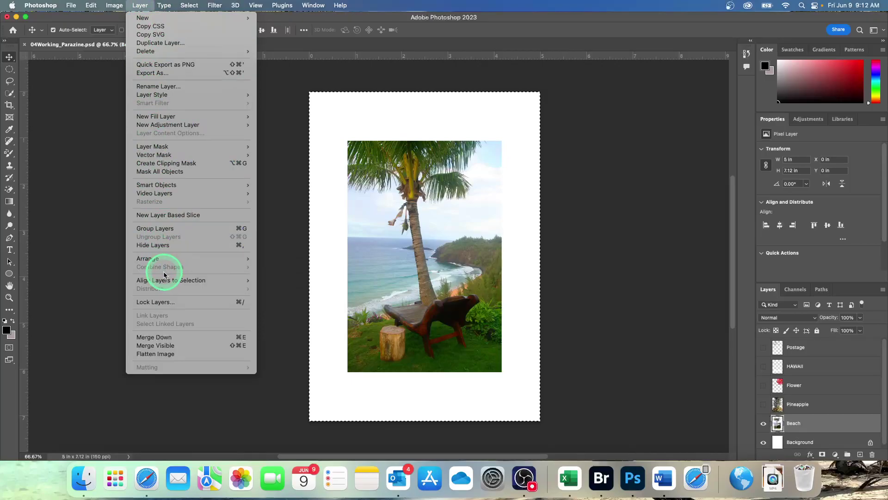
pyautogui.moveTo(164, 281)
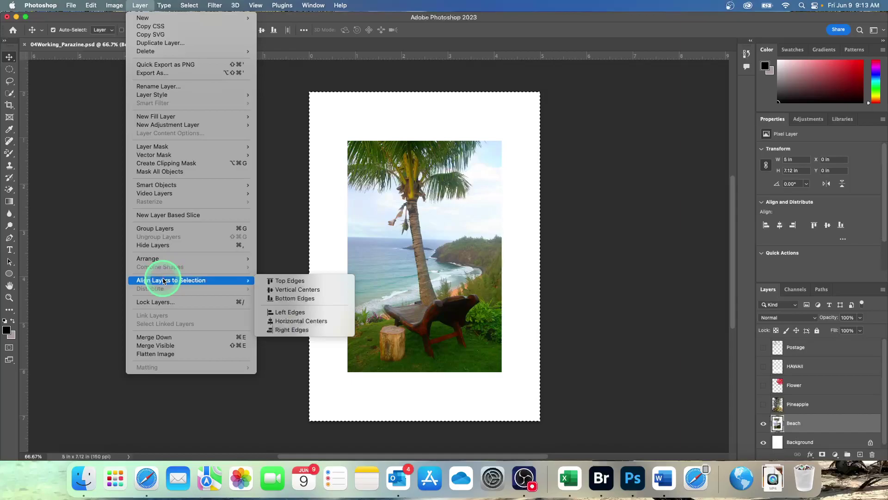
pyautogui.click(287, 322)
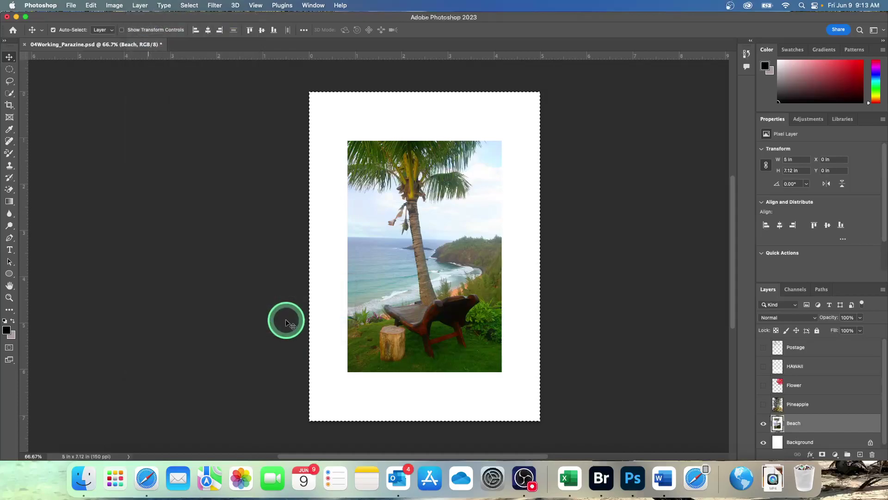
pyautogui.press('super+d')
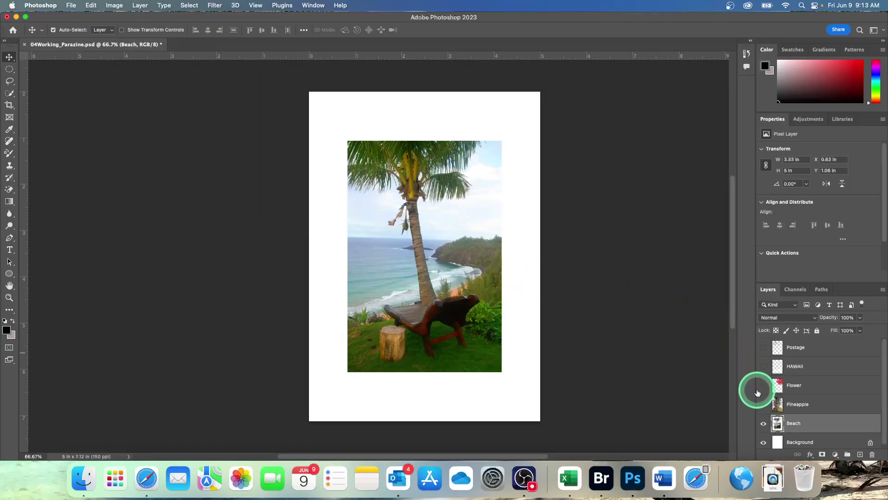
# - Show the Pineapple layer briefly to check it over the Beach image, and hide it again
pyautogui.click(763, 402)
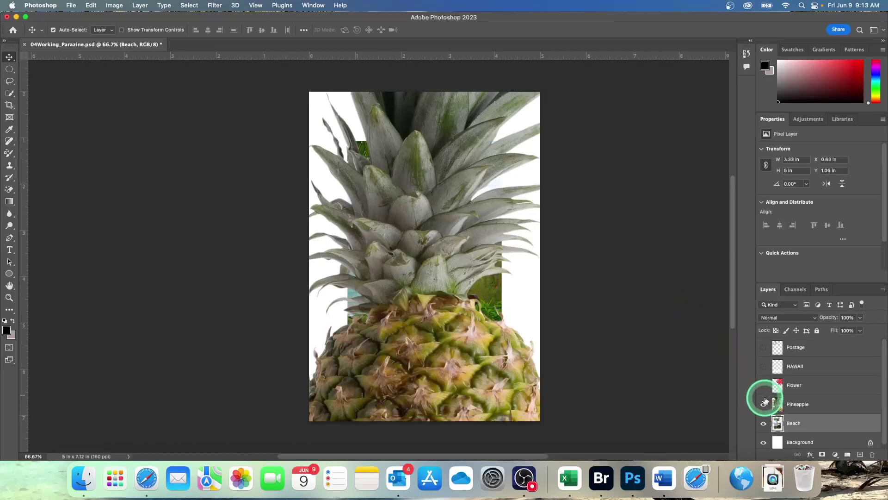
pyautogui.click(763, 401)
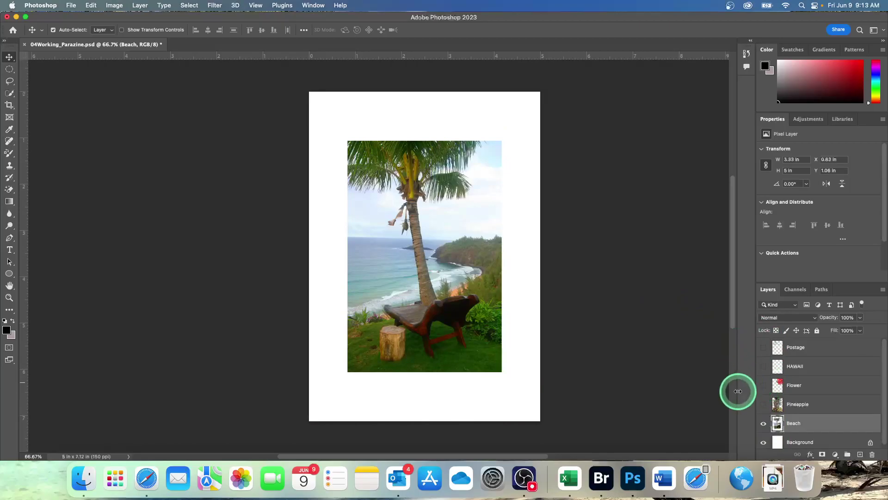
# - Select the Beach layer and isolate it so that every other layer, including Pineapple and Background, is hidden
pyautogui.click(763, 405)
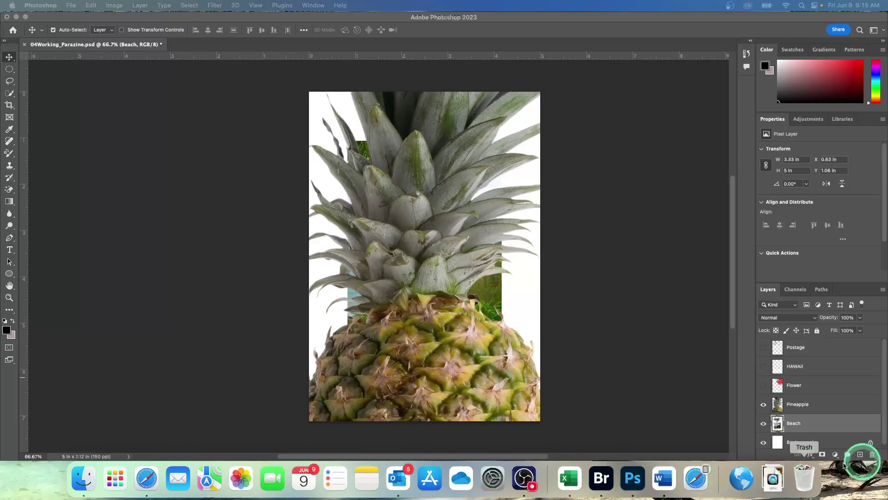
pyautogui.click(838, 427)
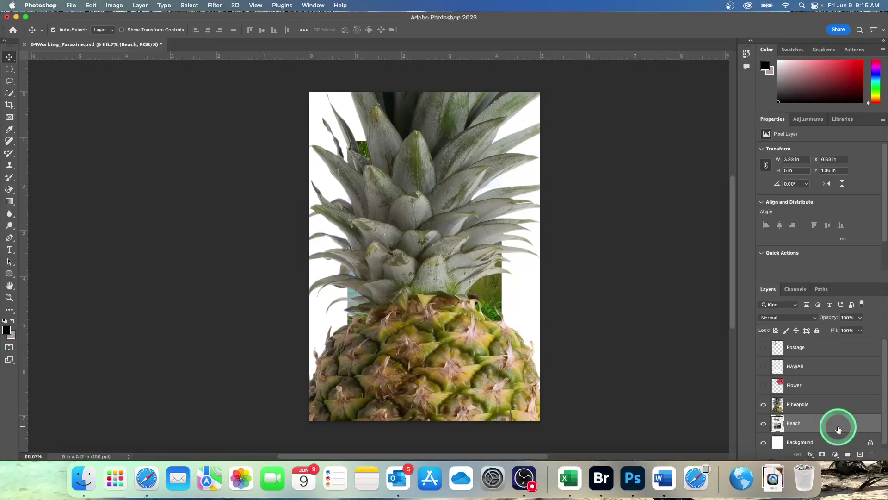
pyautogui.scroll(-1, 837, 430)
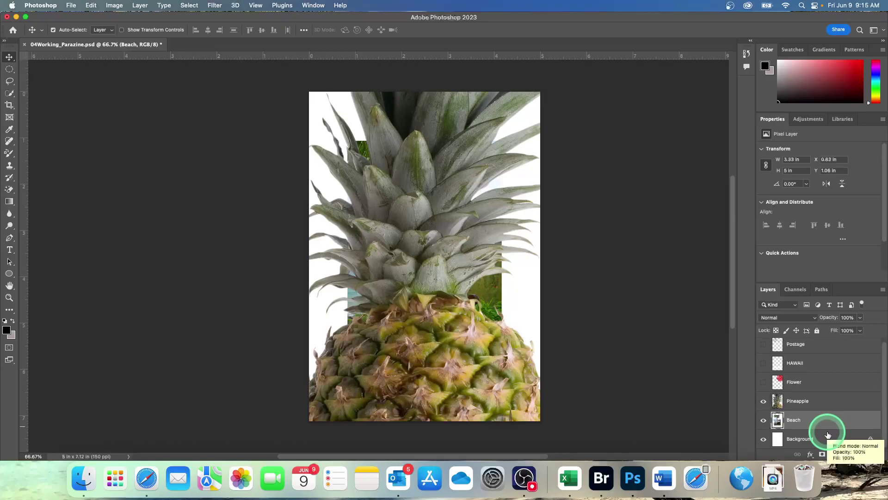
pyautogui.keyDown('alt'); pyautogui.click(764, 420); pyautogui.keyUp('alt')
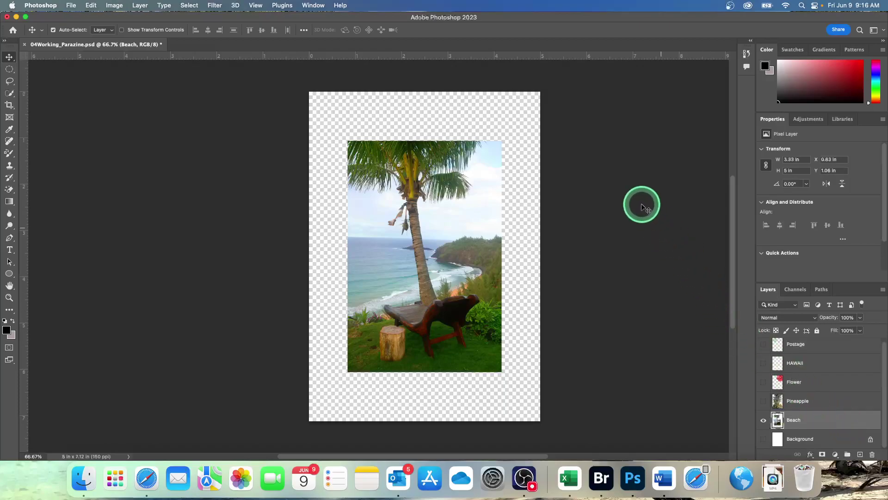
# - Add a Stroke layer style to the Beach layer with a size of 5 px, positioned inside
pyautogui.click(140, 8)
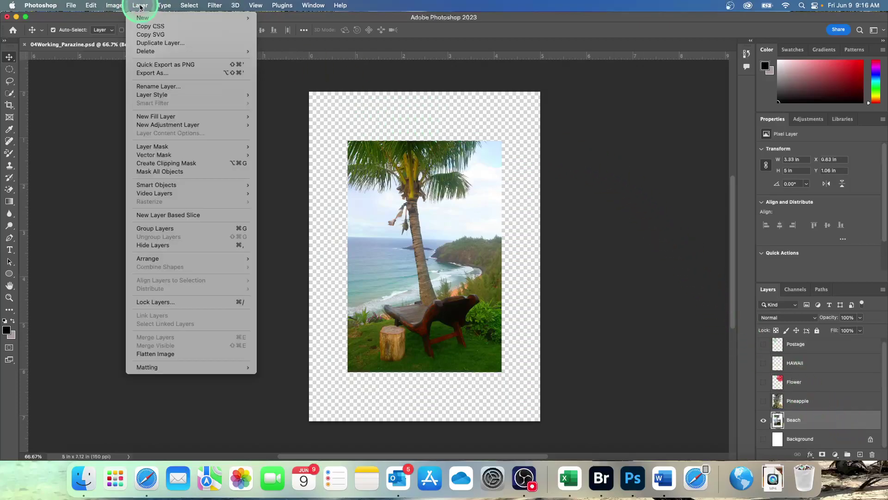
pyautogui.moveTo(148, 95)
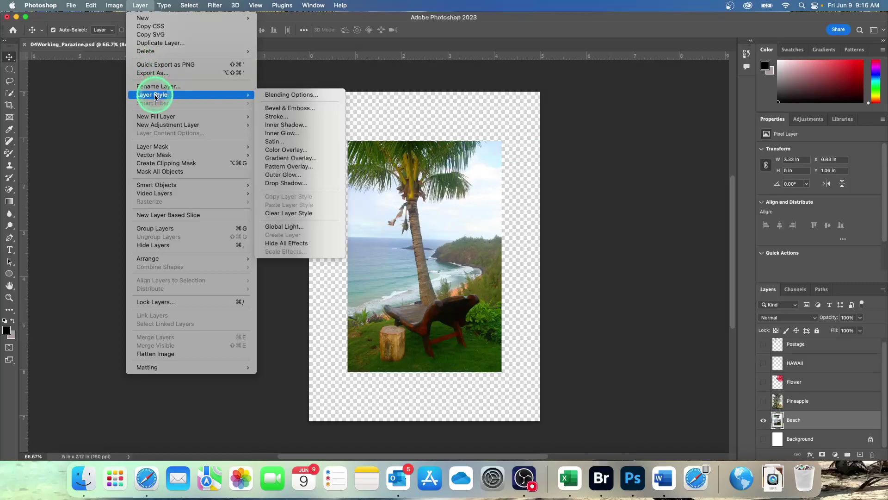
pyautogui.click(273, 116)
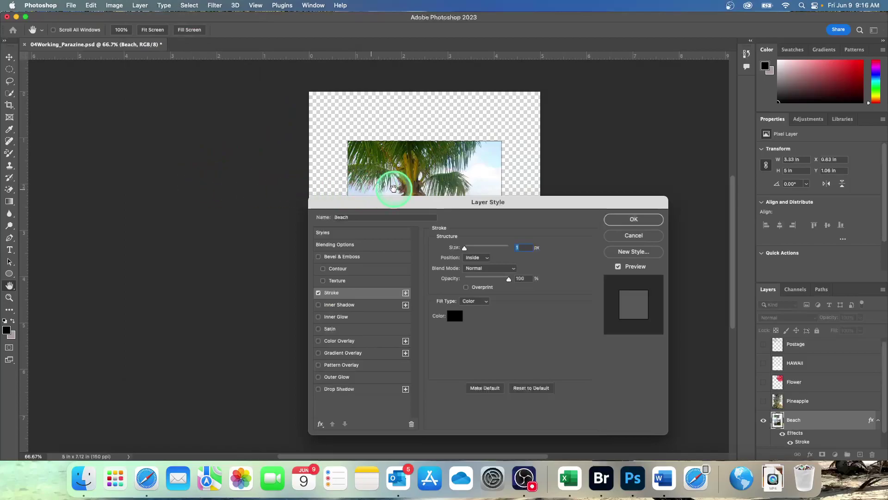
pyautogui.write('8')
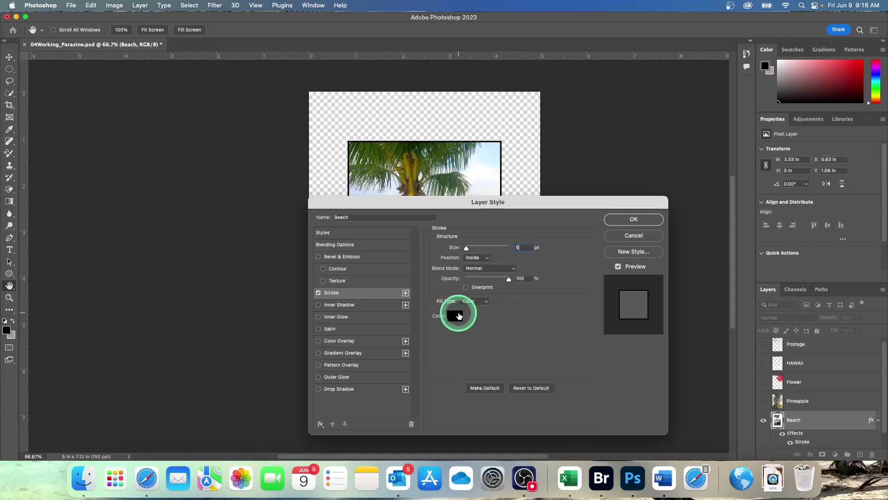
# - Set the Beach layer's stroke color to near-white (#fefcfc) and apply the layer style
pyautogui.click(463, 313)
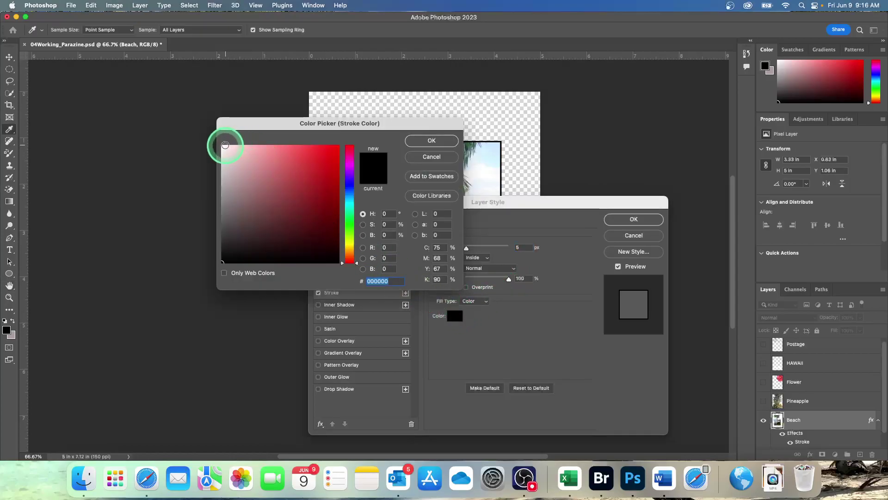
pyautogui.click(222, 145)
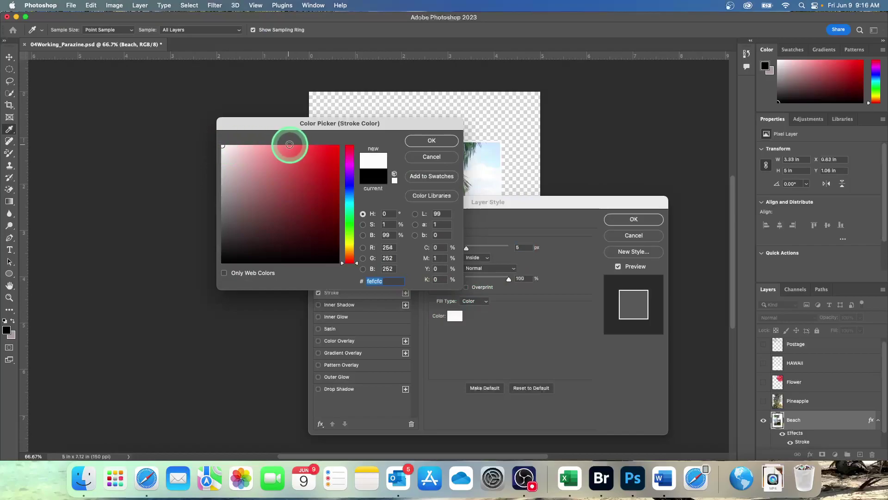
pyautogui.click(442, 144)
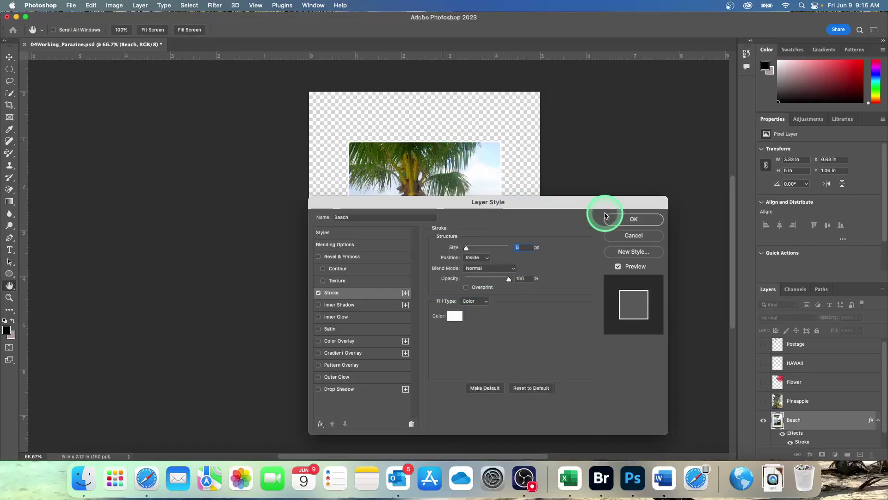
pyautogui.click(646, 218)
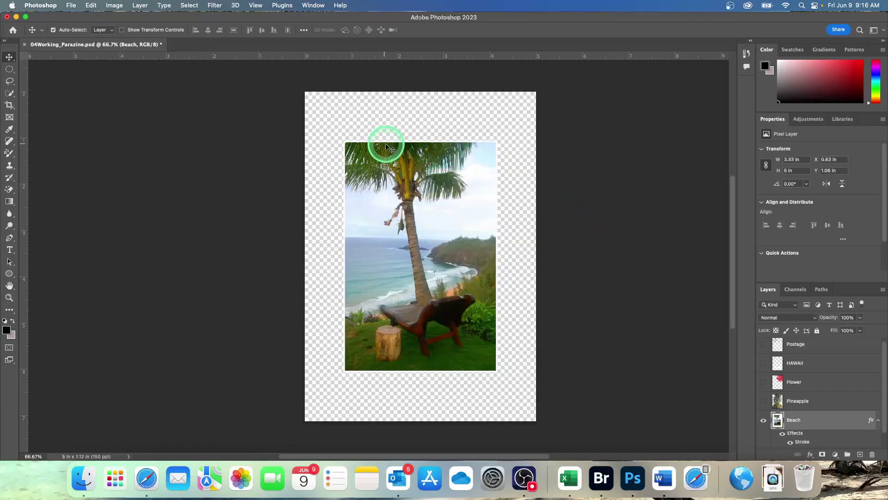